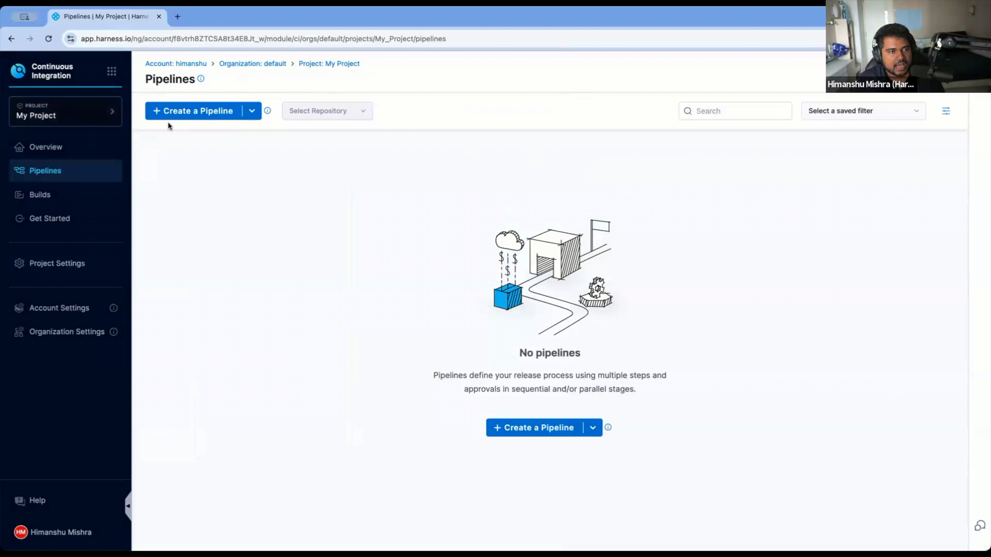
Step: Create a new inline pipeline named Service Onboarding in My Project
click(170, 117)
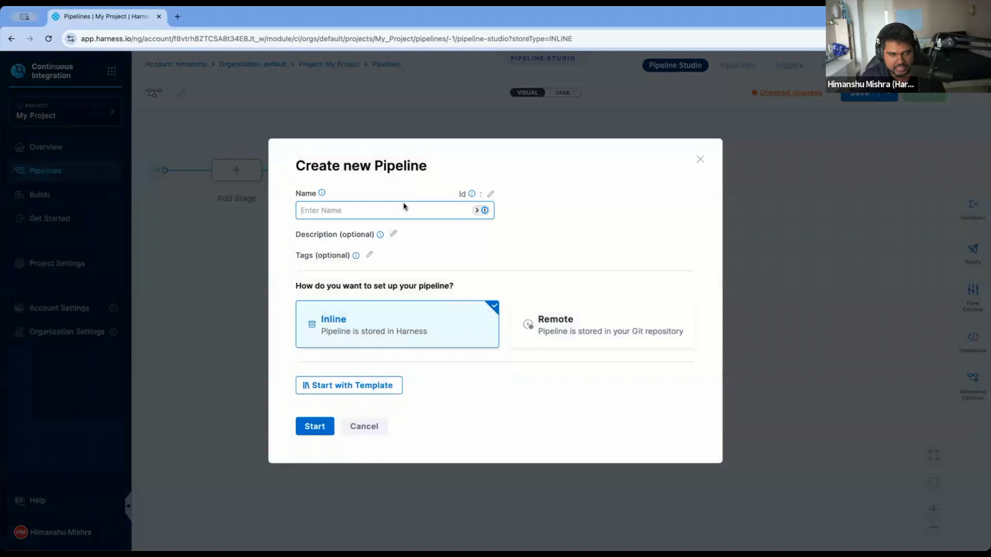
text(Onboarding)
key(Home)
text(Service)
click(314, 427)
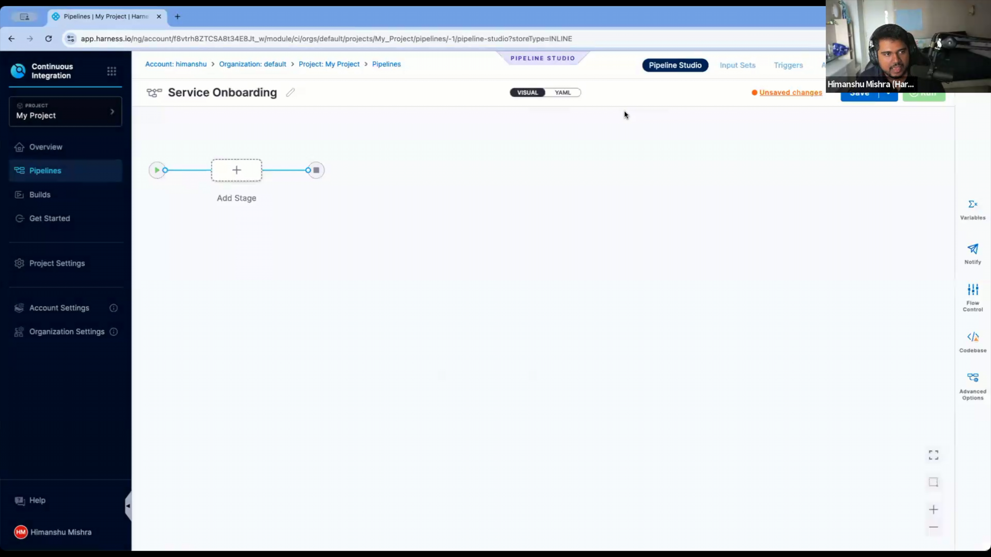
Step: Add a Custom Stage named Onboarding to the Service Onboarding pipeline
click(255, 172)
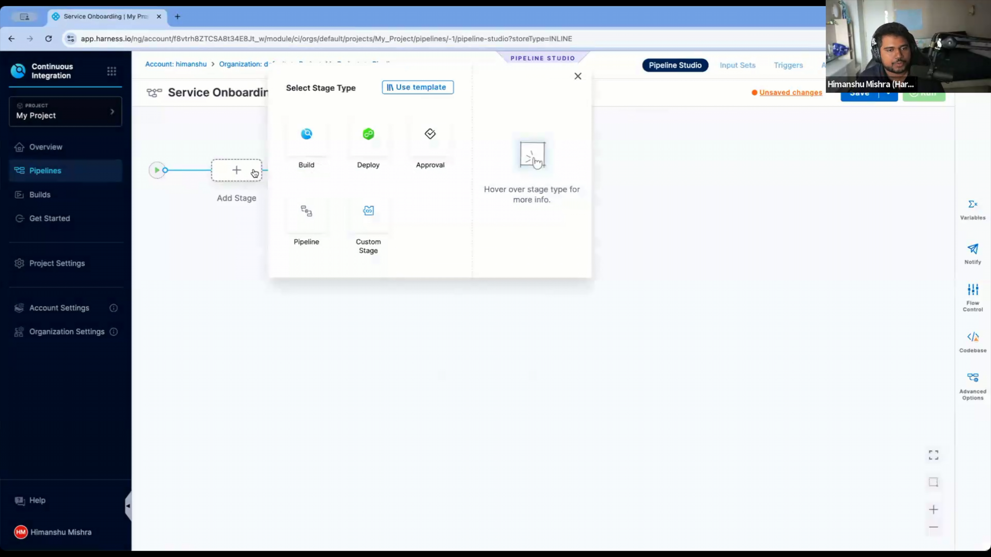
click(371, 213)
click(343, 154)
text(Onboarding)
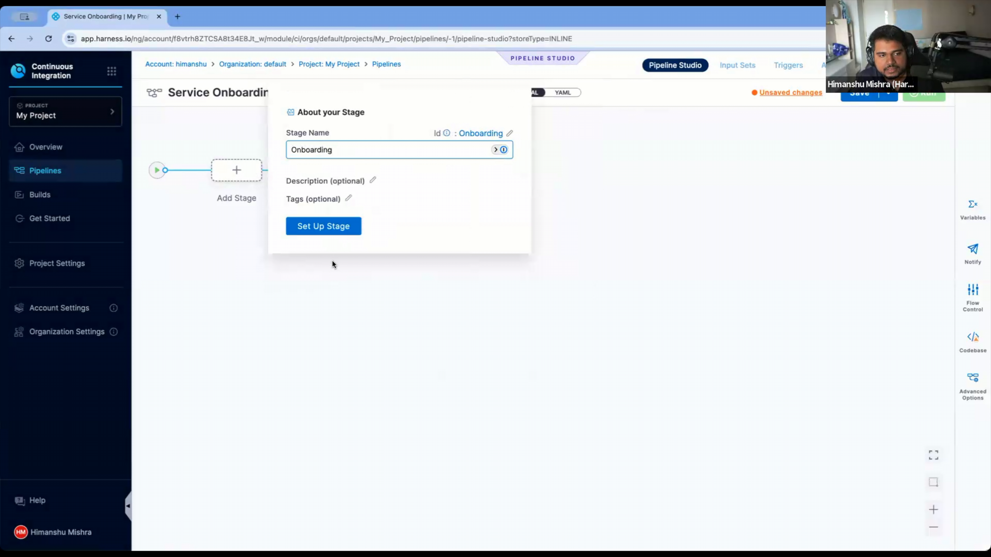
click(324, 227)
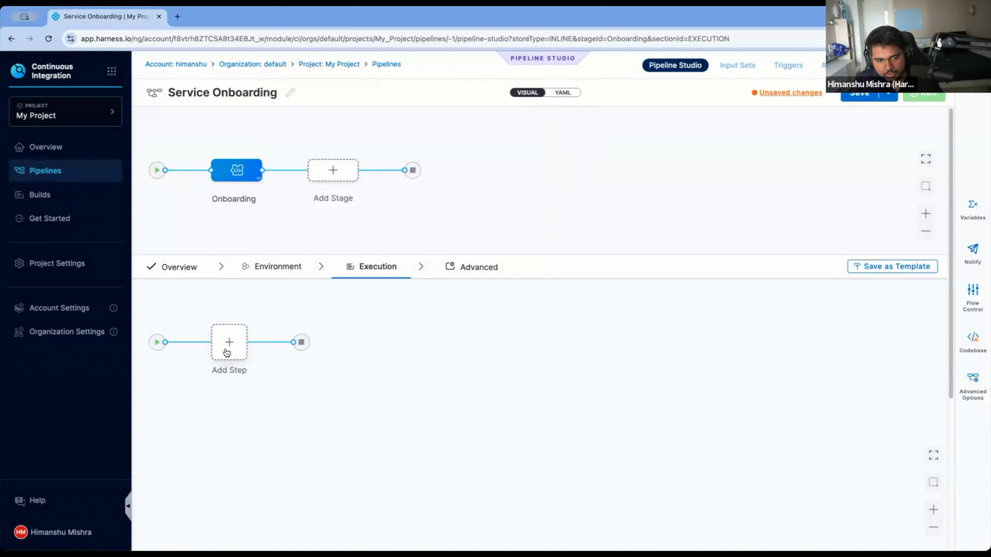
Step: Add a Bash Shell Script step with the inline script echo "Hello" to the Onboarding stage and save the pipeline
click(227, 352)
click(284, 320)
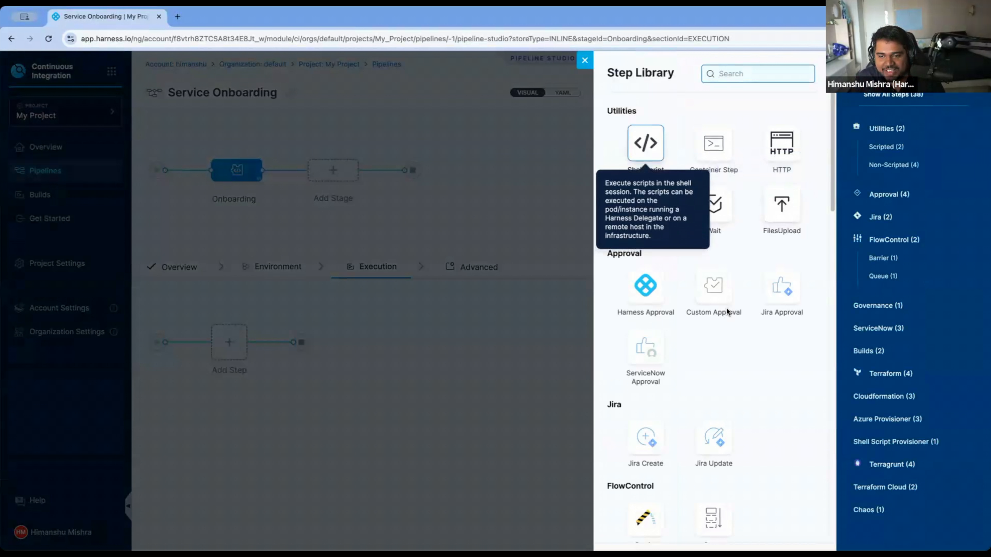
click(731, 317)
text(echo "Hello)
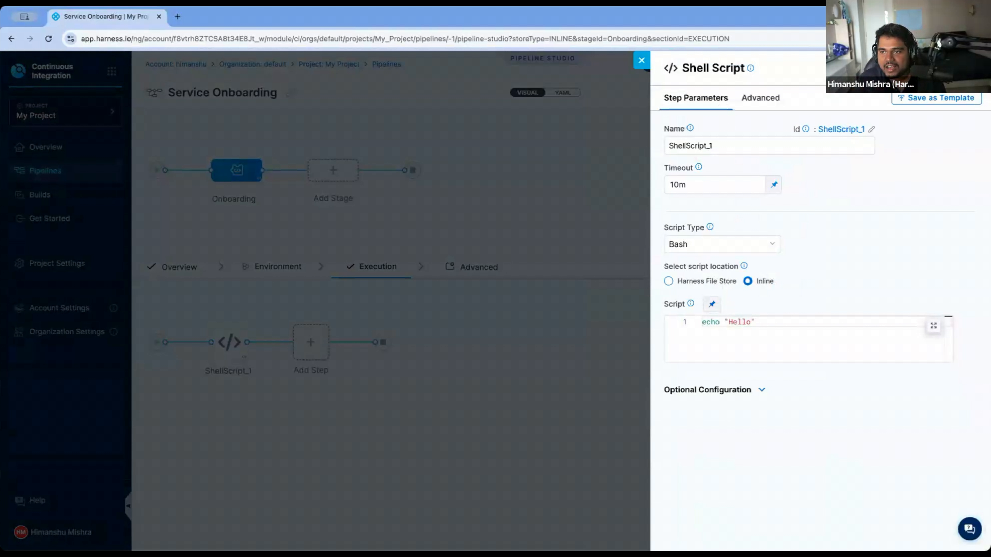
click(621, 172)
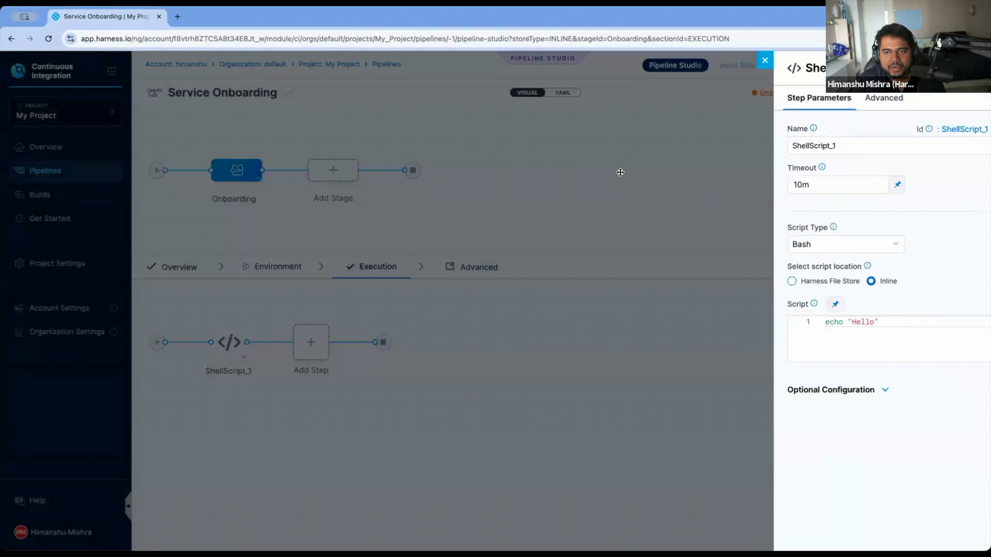
click(858, 100)
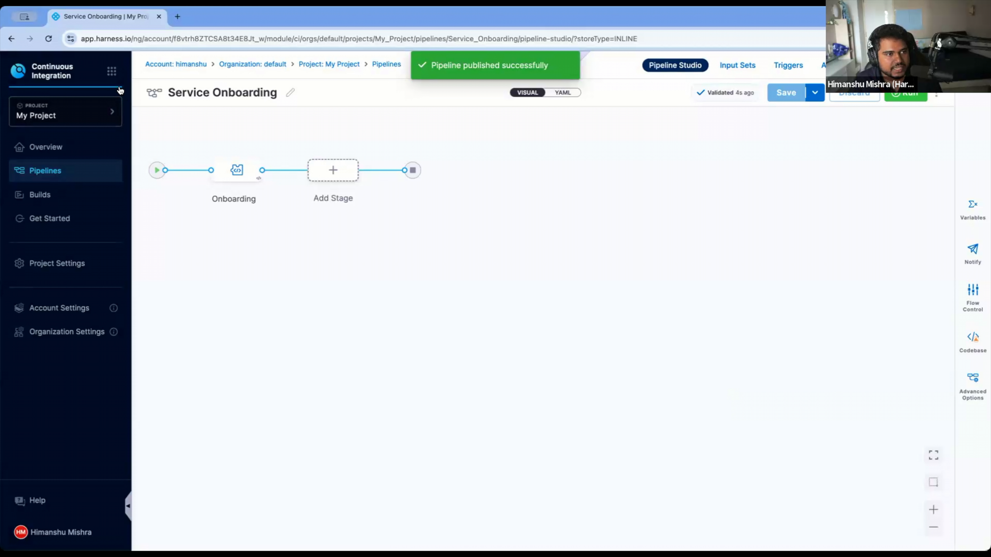
Step: Go to the account-level administrative settings and open the list of users under access control
click(112, 71)
click(239, 534)
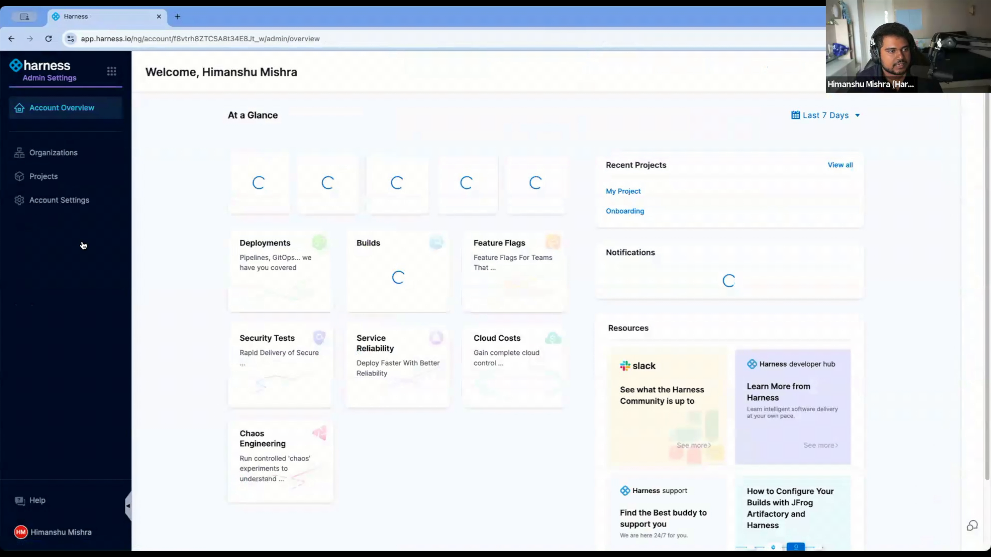
click(58, 208)
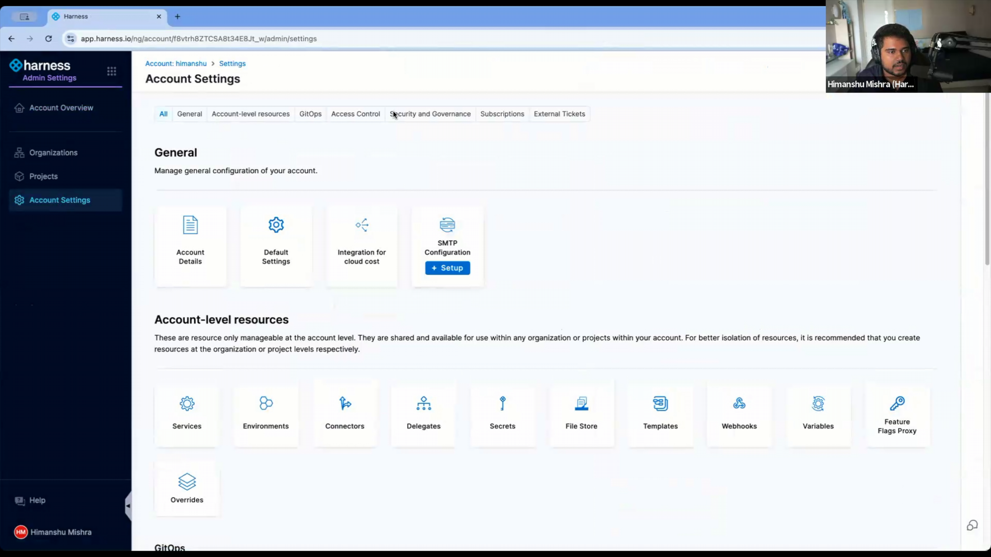
click(339, 113)
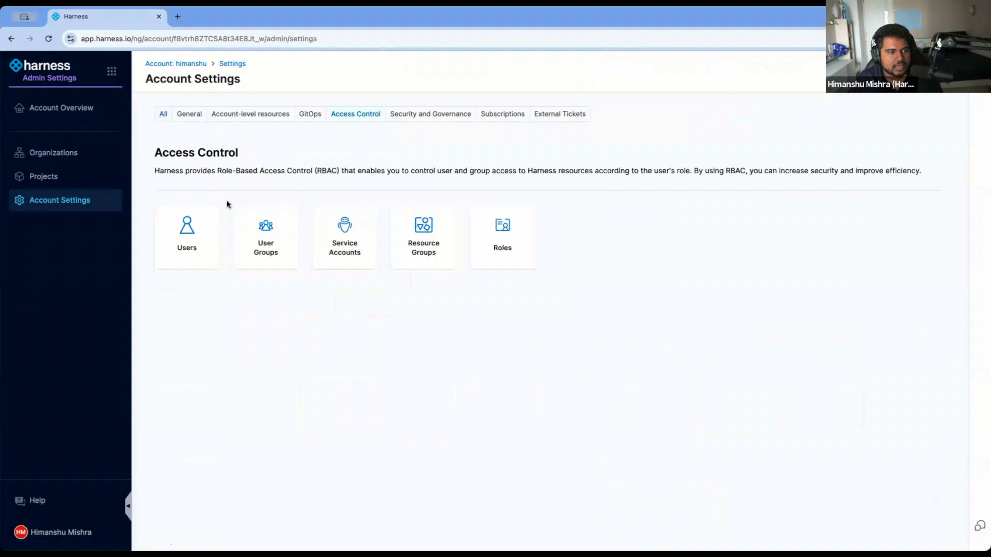
click(213, 222)
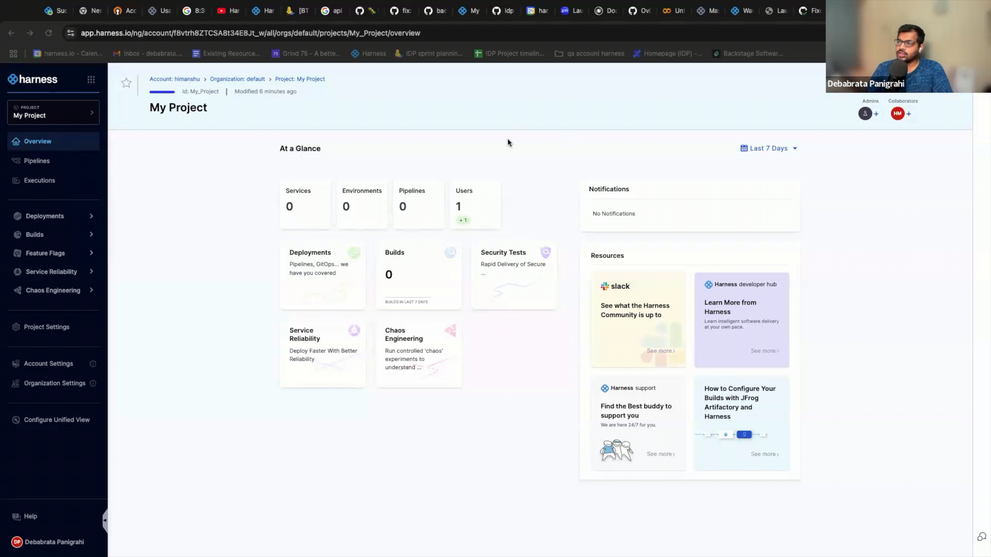
Step: In the other member's session, inspect the YAML of My Project's Service Onboarding pipeline and try to run it
click(48, 163)
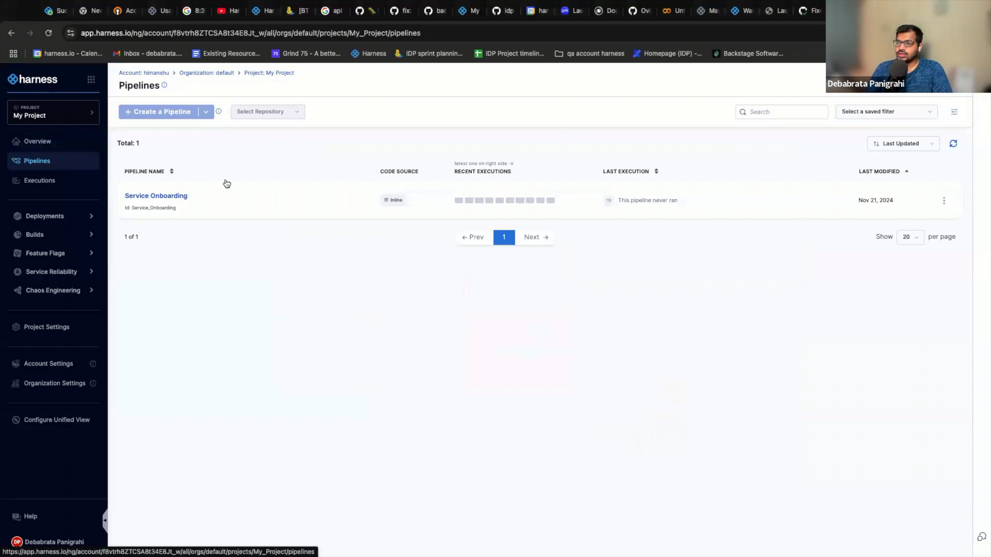
click(215, 205)
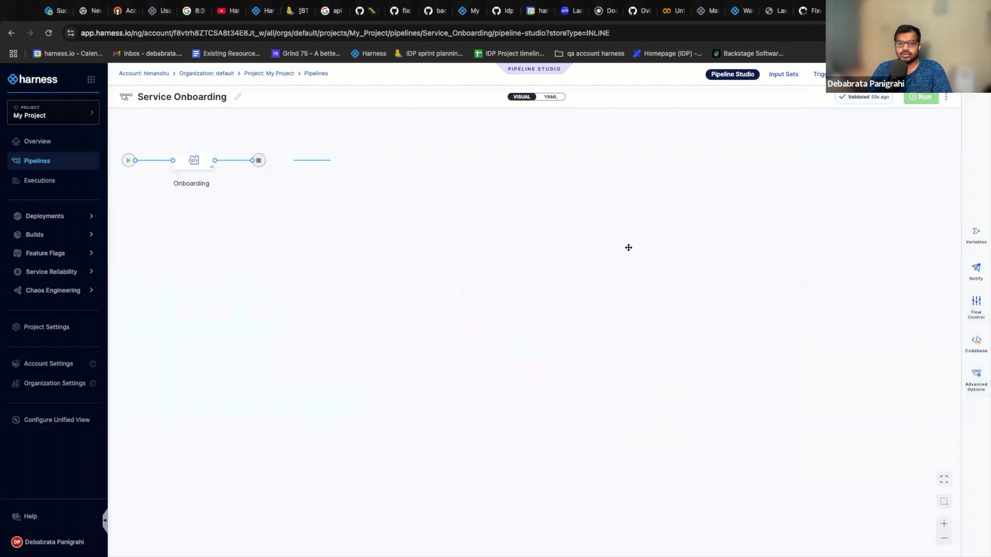
click(550, 97)
click(614, 200)
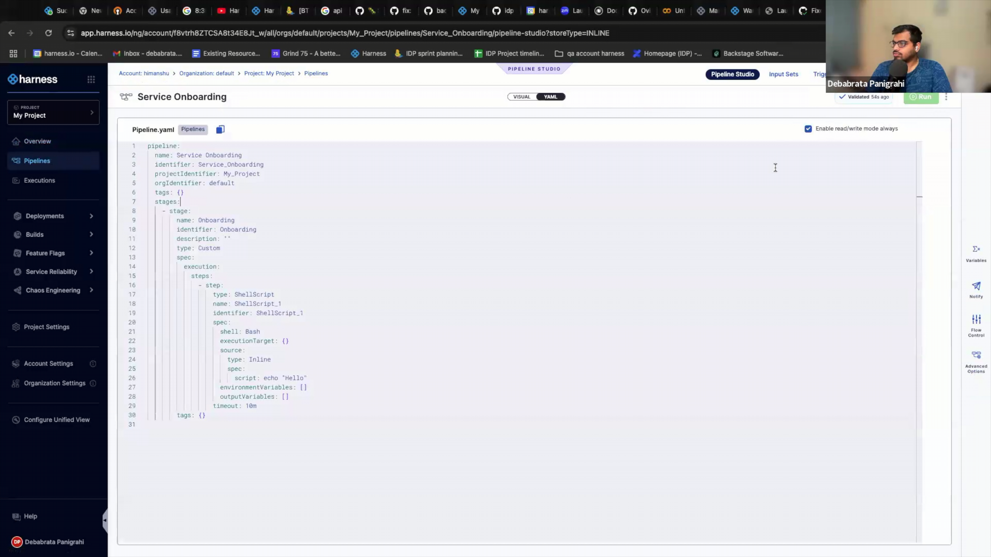
click(917, 97)
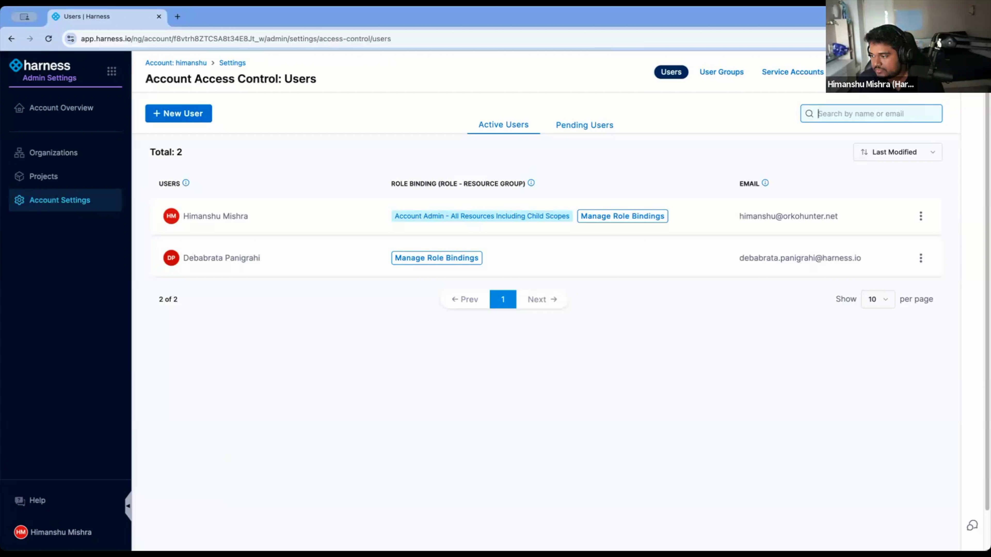
Step: In the admin's session, open My Project's access control users in the Unified View and check which existing users can be added
click(261, 350)
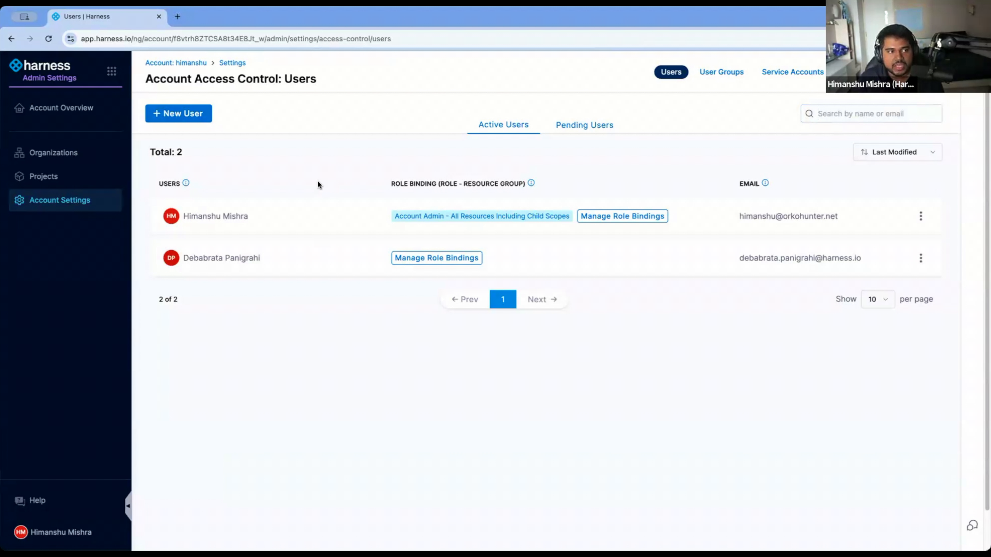
click(111, 71)
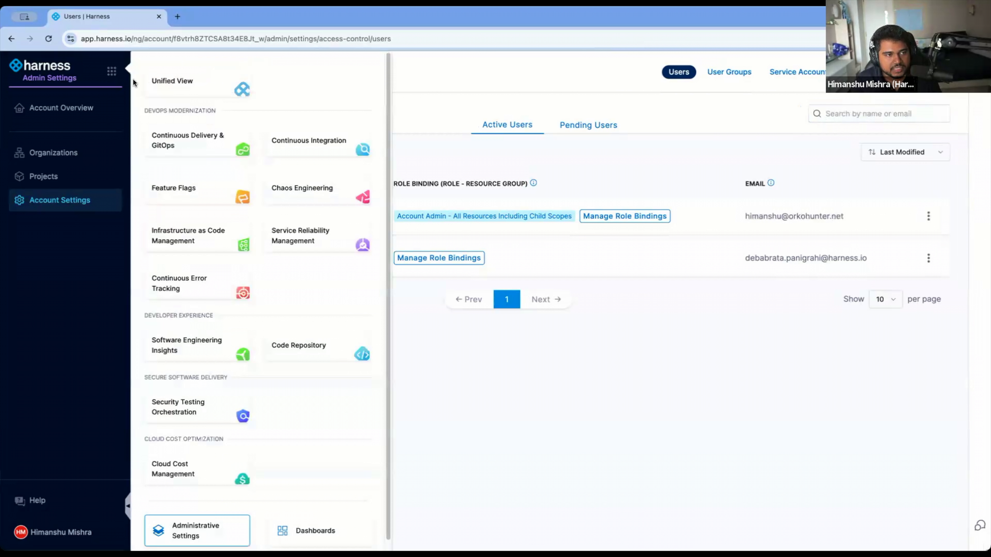
click(209, 92)
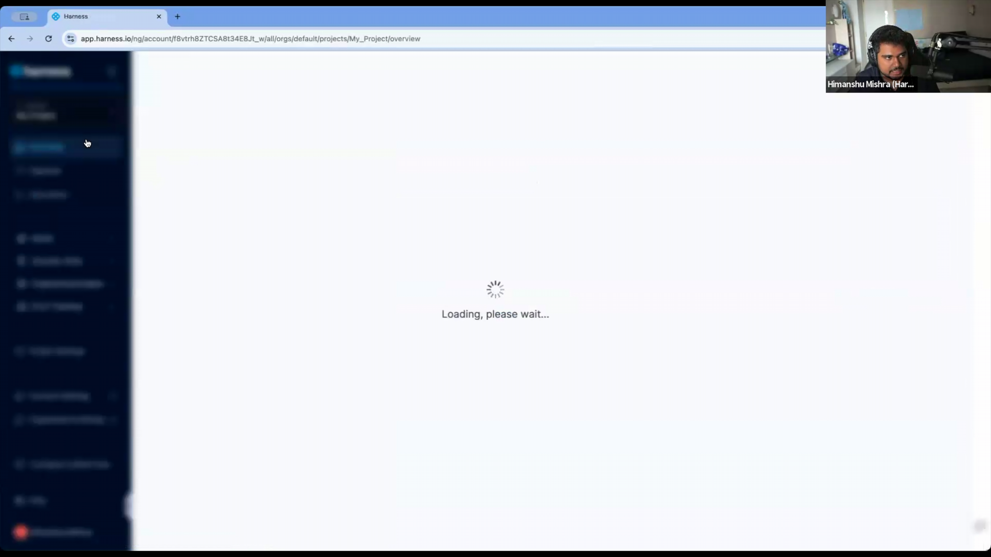
click(94, 358)
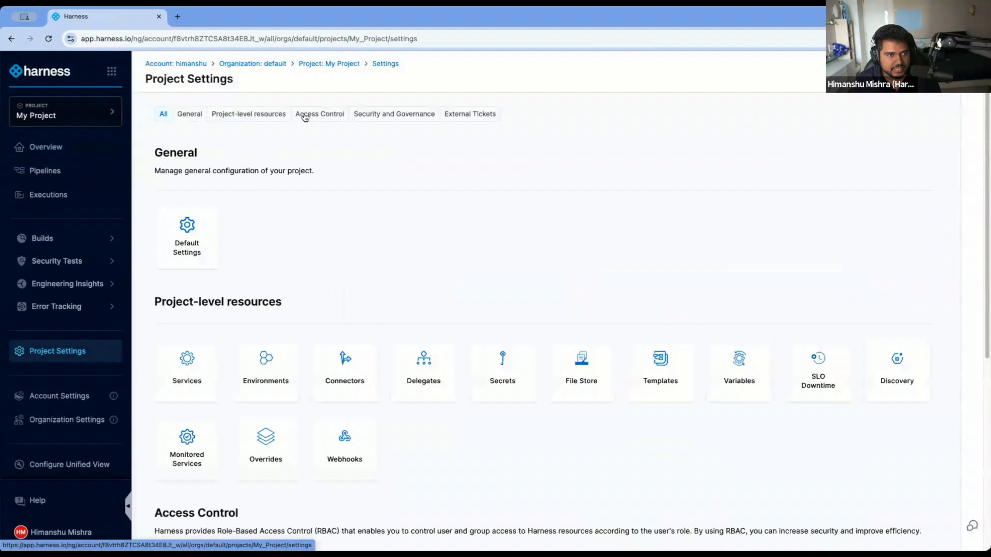
click(304, 117)
click(191, 230)
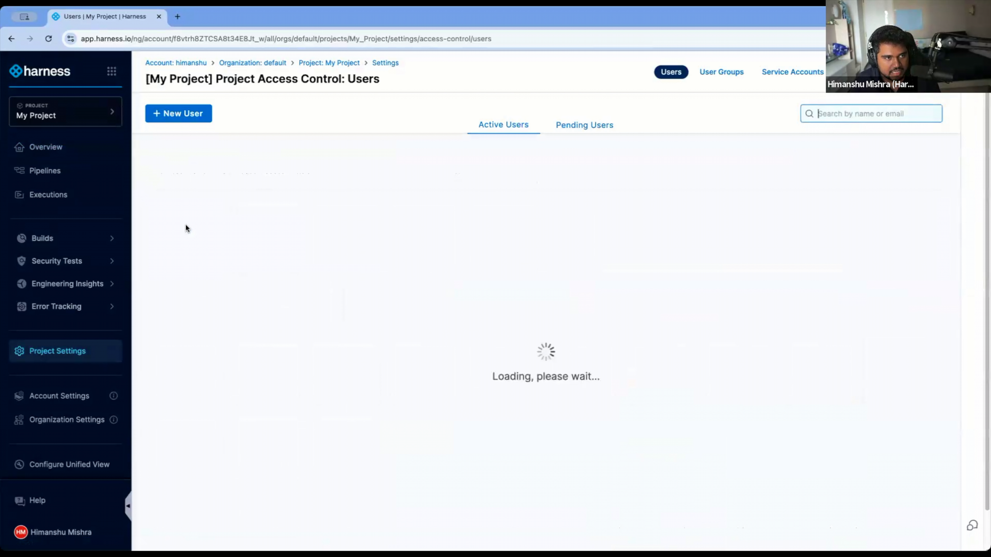
click(196, 121)
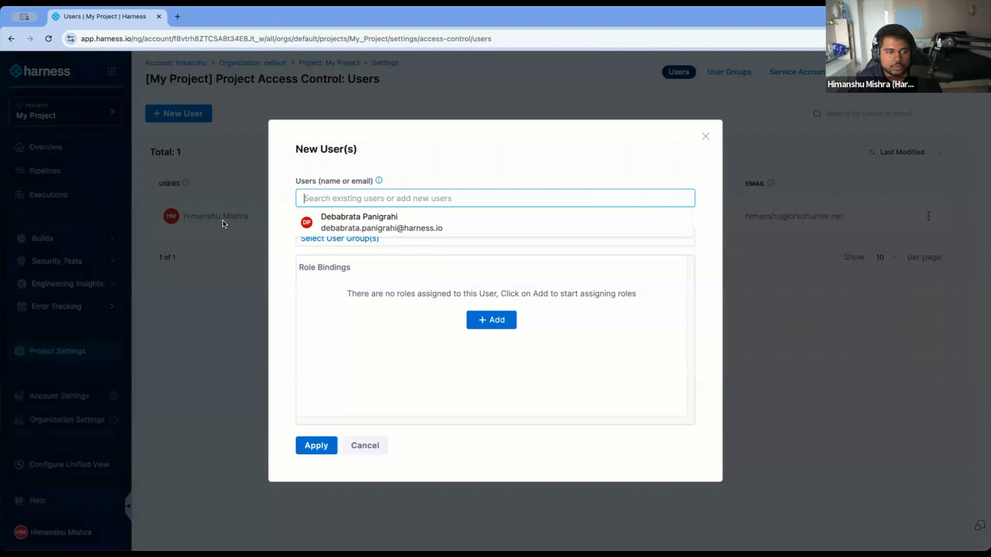
click(209, 225)
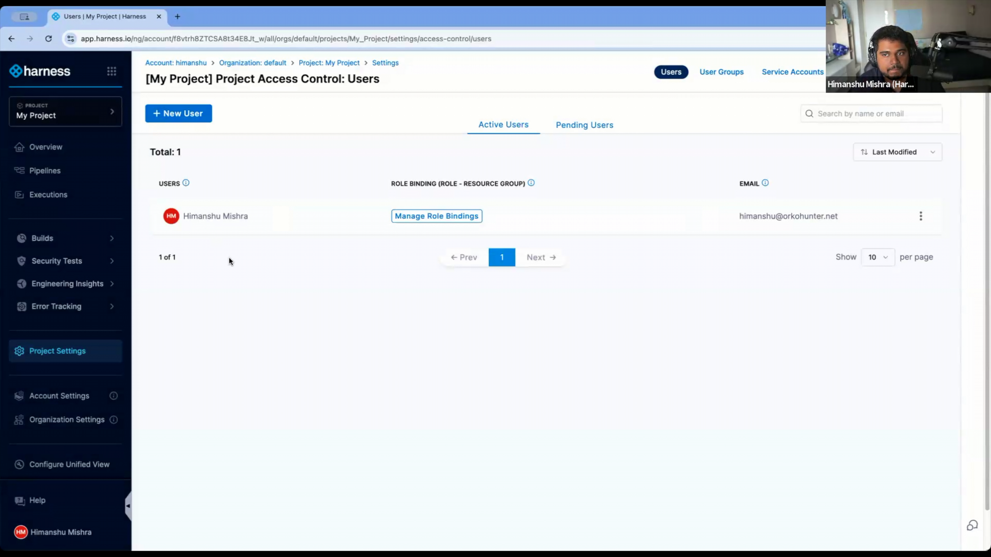
Step: Start a role assignment in My Project's user groups and select the account-level group All Account Users
click(714, 80)
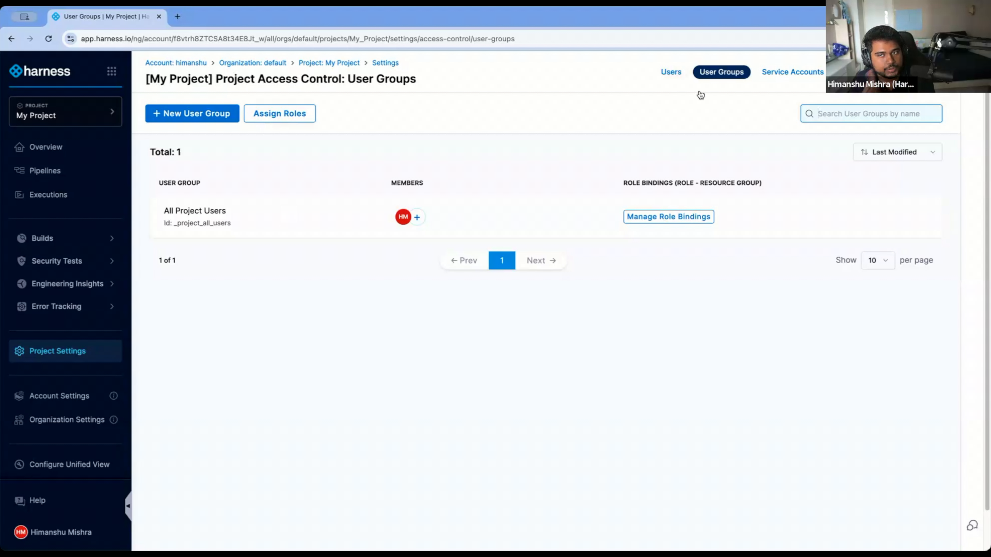
click(286, 114)
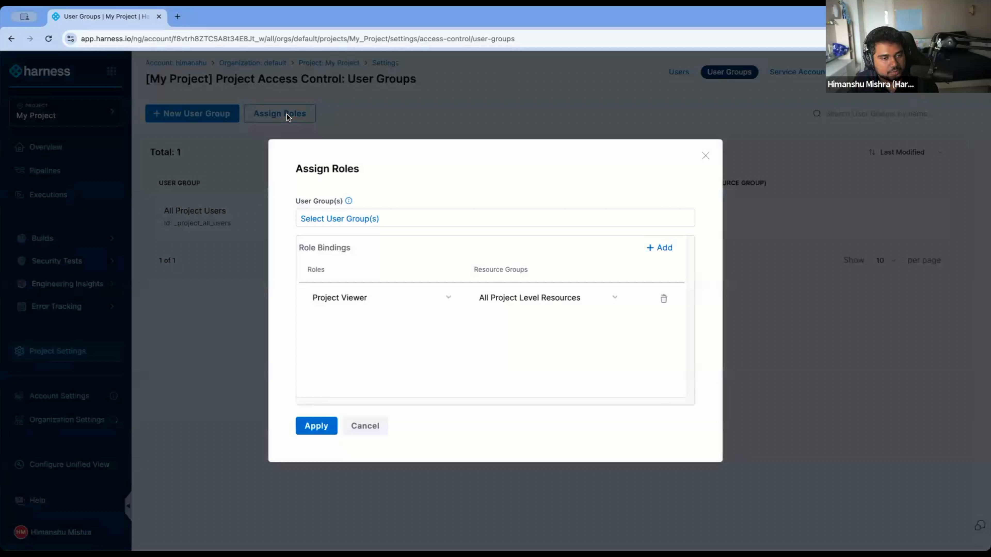
click(347, 219)
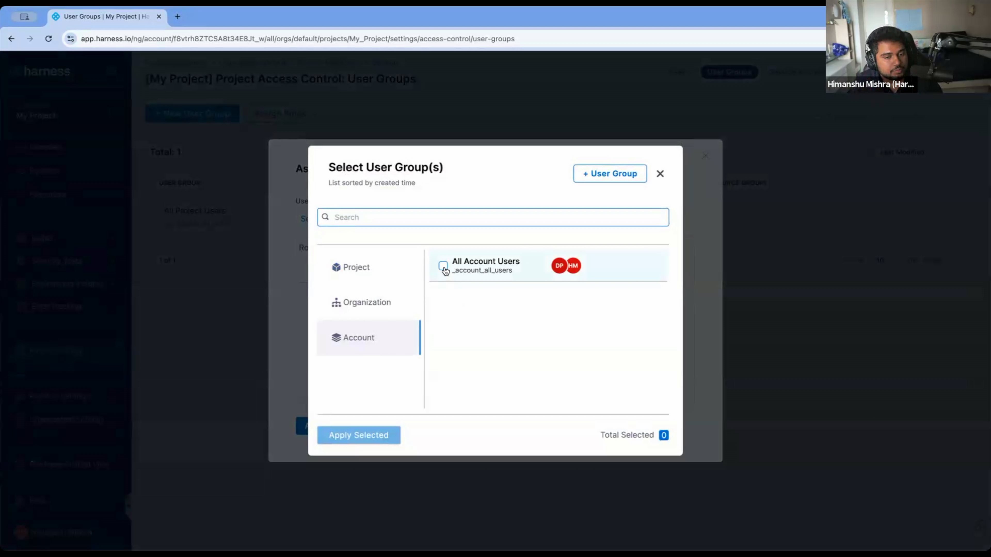
click(398, 299)
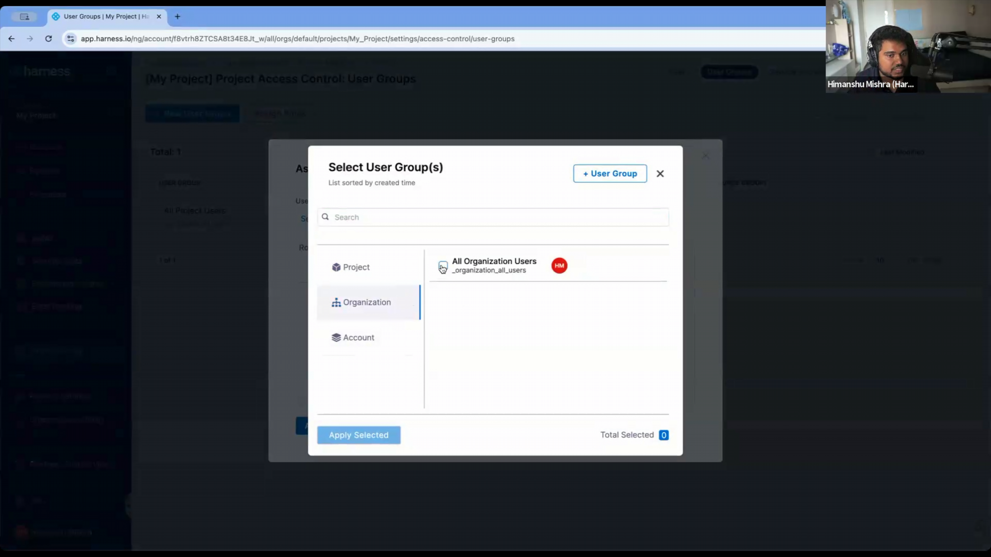
click(376, 336)
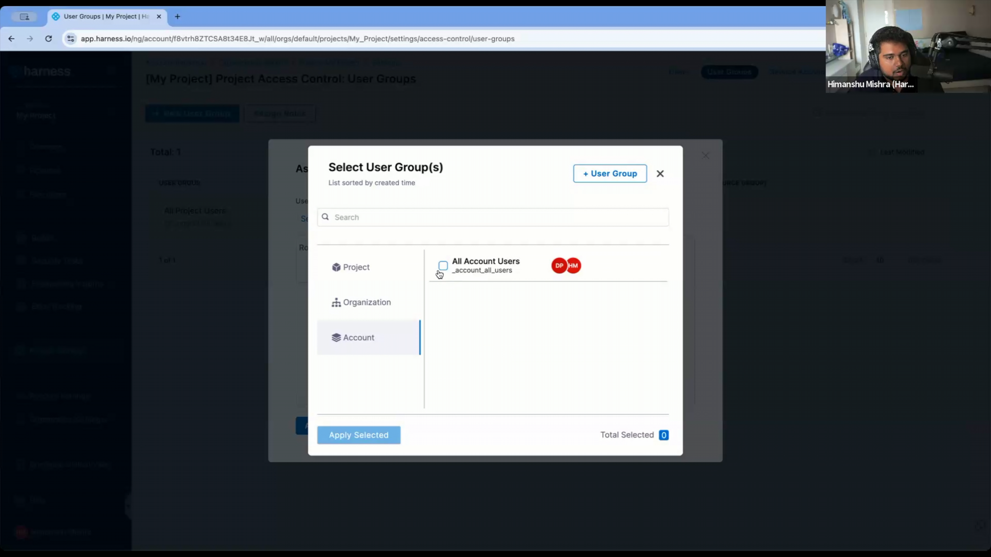
click(464, 271)
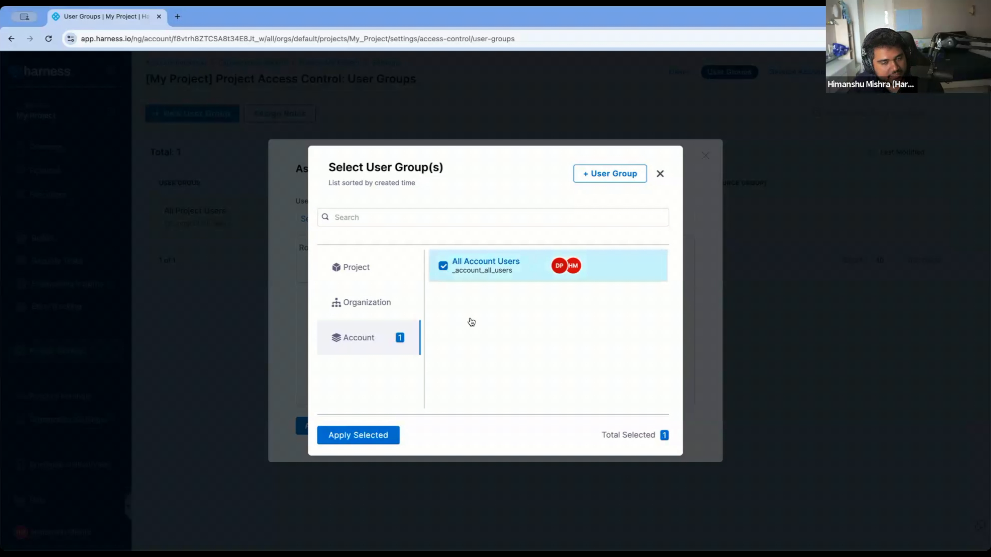
click(377, 431)
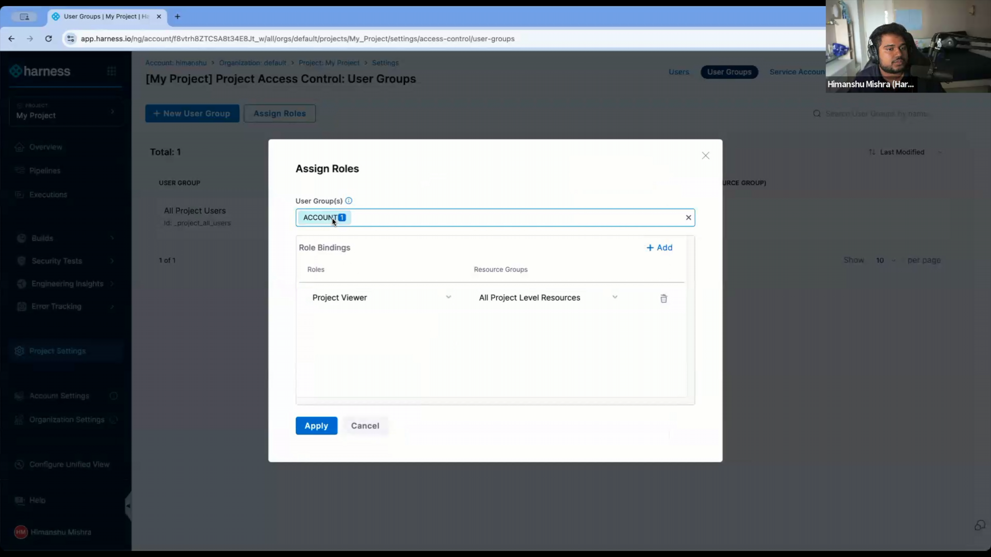
mouse_move(332, 220)
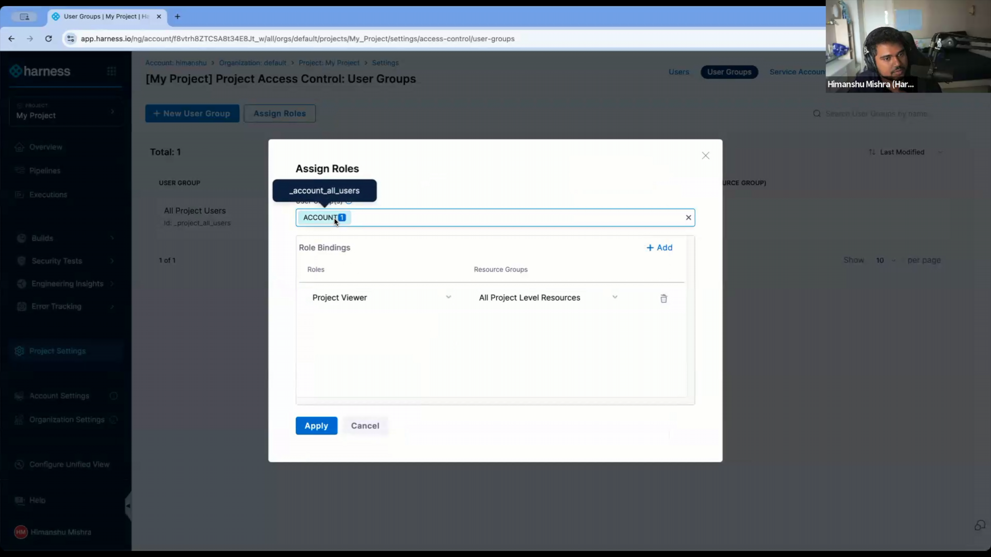
Step: Set the group's role to Pipeline Executor for All Project Level Resources and apply the assignment
click(348, 301)
scroll(357, 385, down, 2)
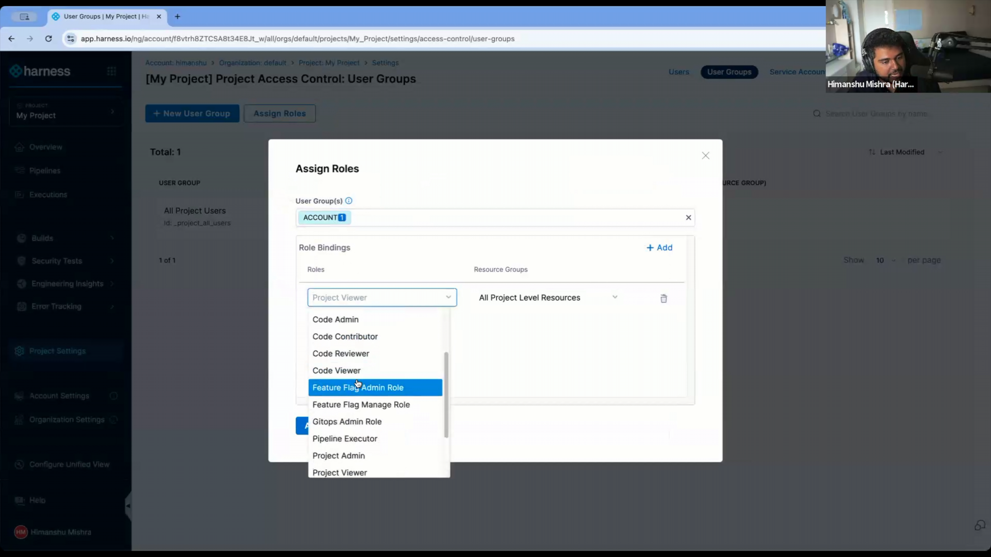
scroll(357, 385, down, 2)
click(355, 377)
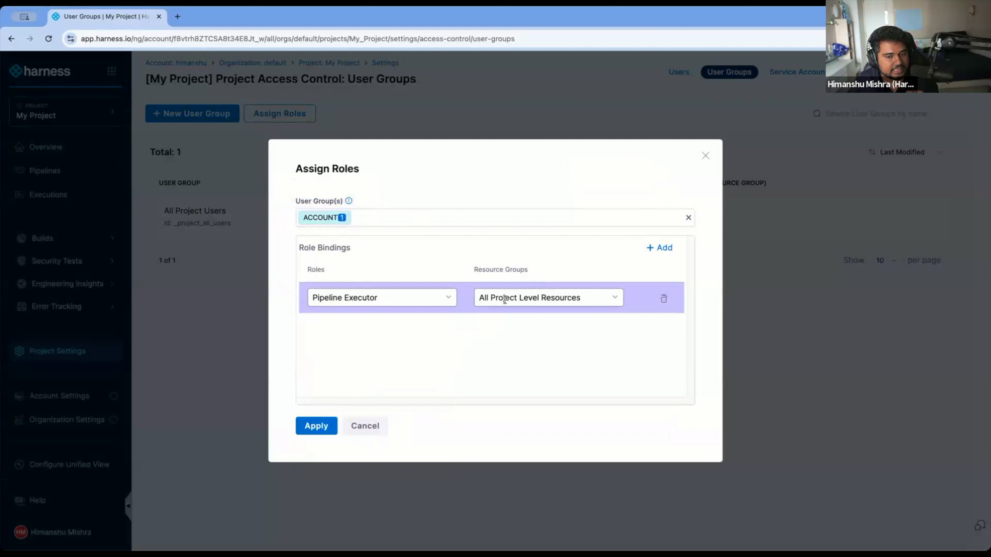
click(319, 426)
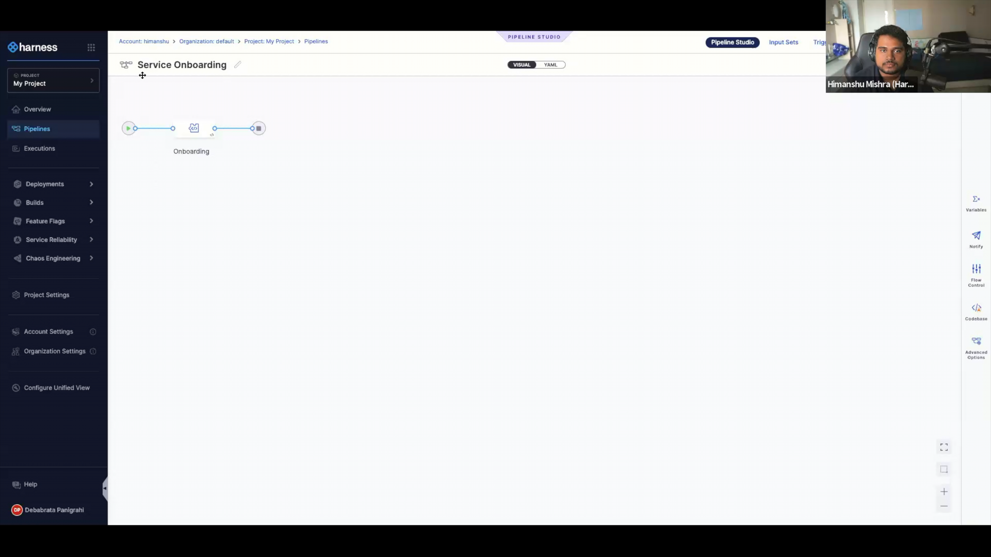
Step: In the other member's session, reload the Service Onboarding pipeline, check its run dialog and close it without running
key(super+r)
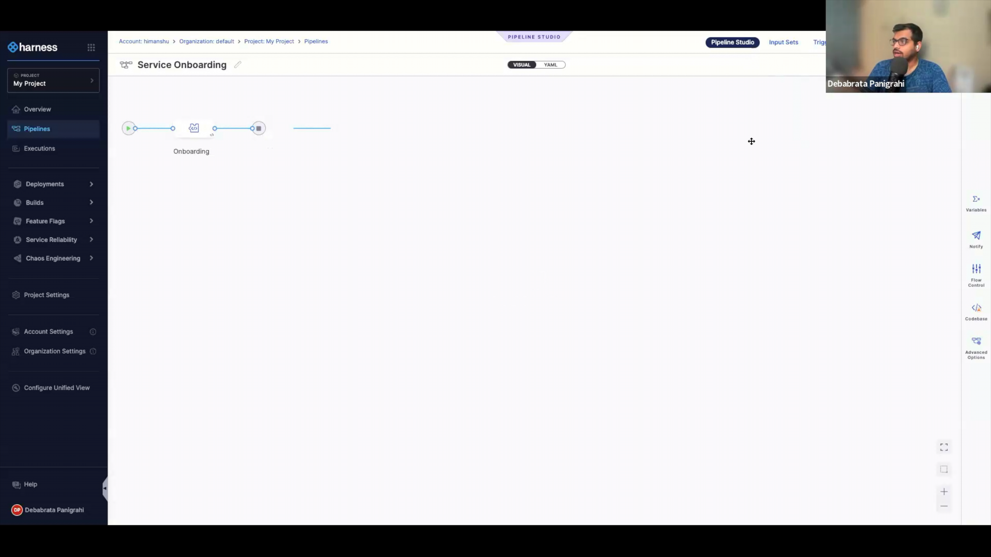
click(946, 65)
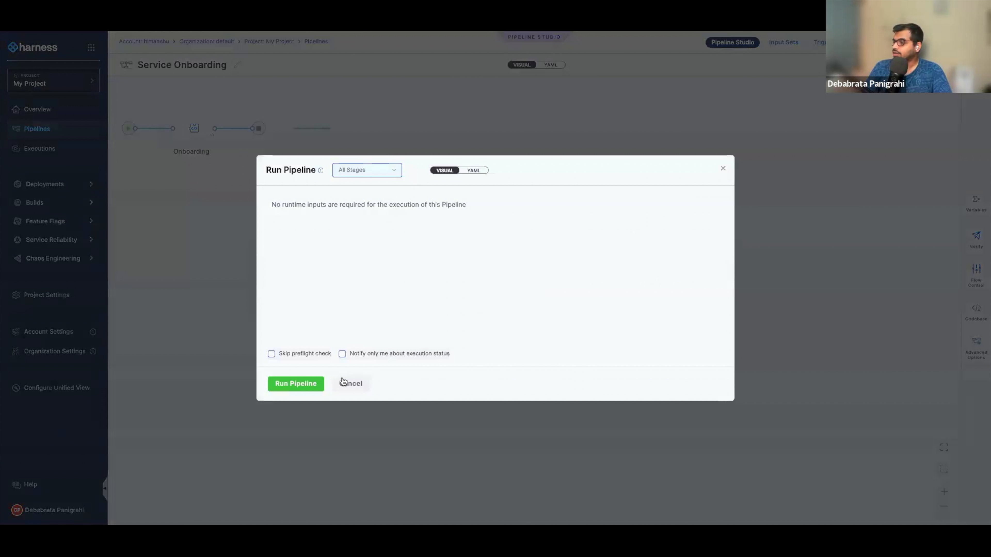
click(351, 385)
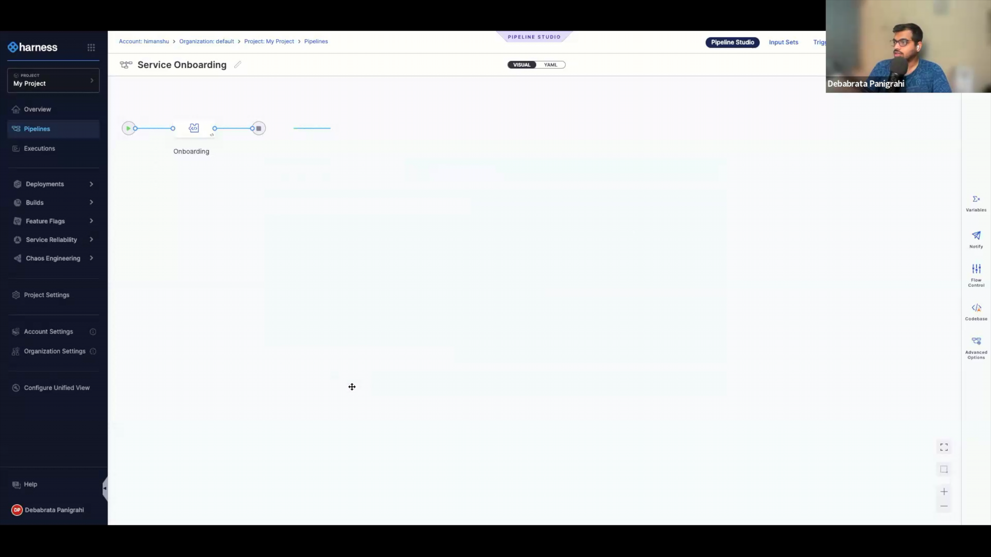
Step: Try to edit the Onboarding stage name in the pipeline's YAML
click(555, 68)
key(BackSpace)
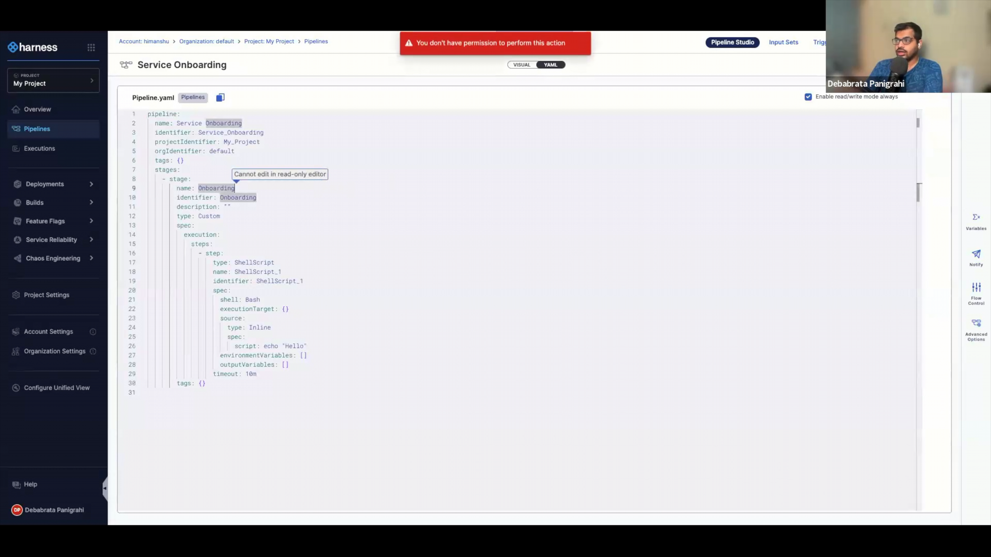